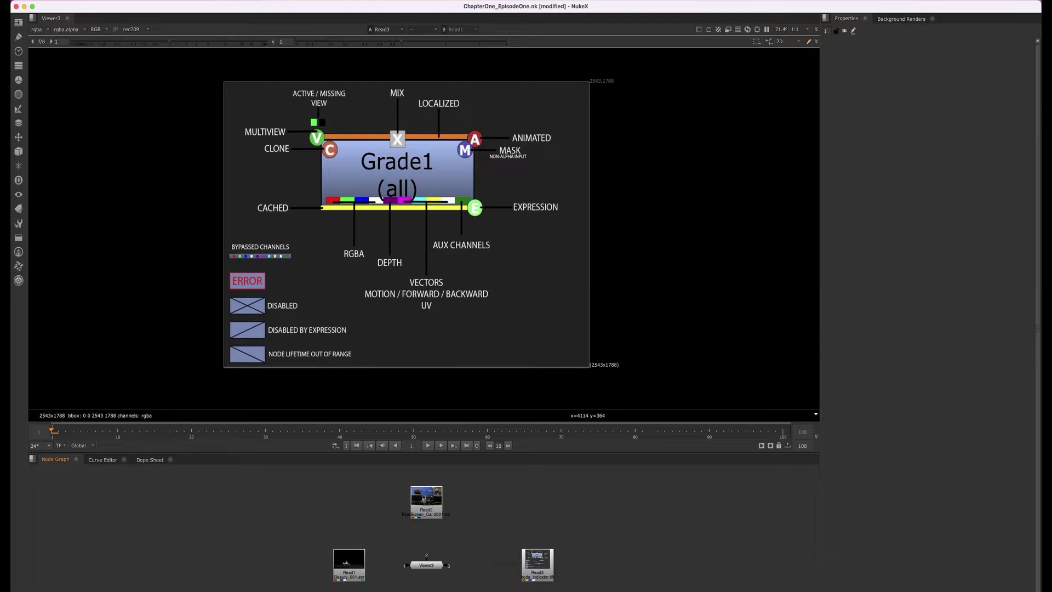
# - Open the Project Settings from the node graph
pyautogui.scroll(3, 359, 586)
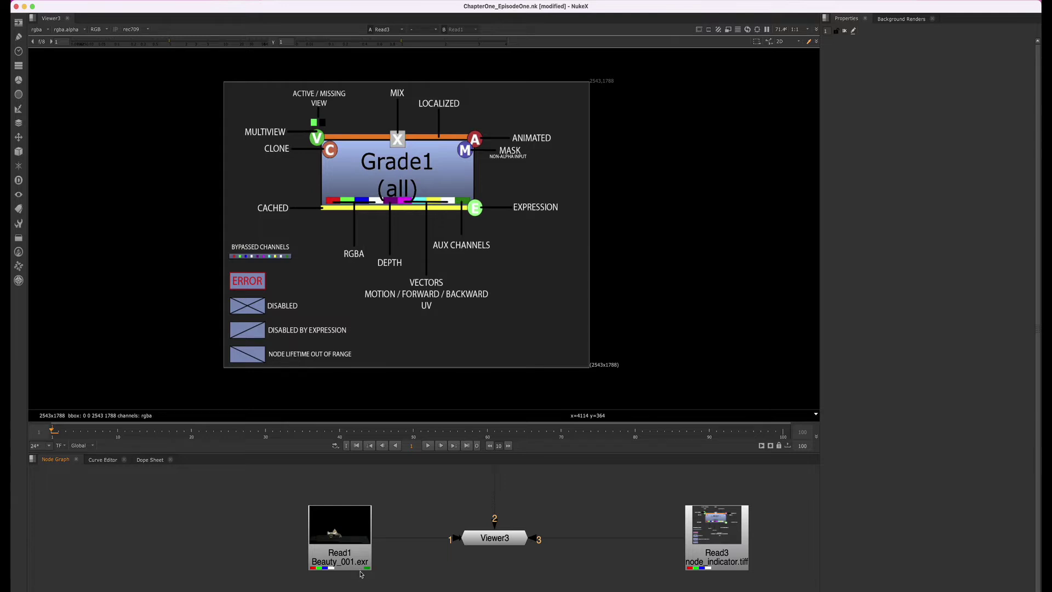
pyautogui.scroll(-4, 366, 578)
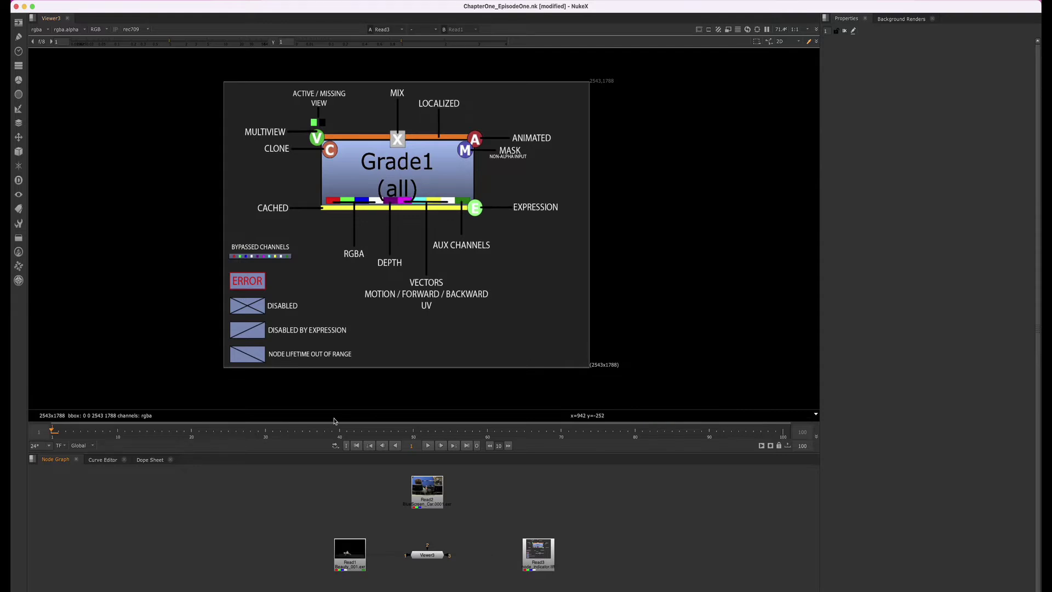
pyautogui.scroll(-2, 324, 470)
pyautogui.moveTo(344, 509); pyautogui.dragTo(291, 510, button='middle')
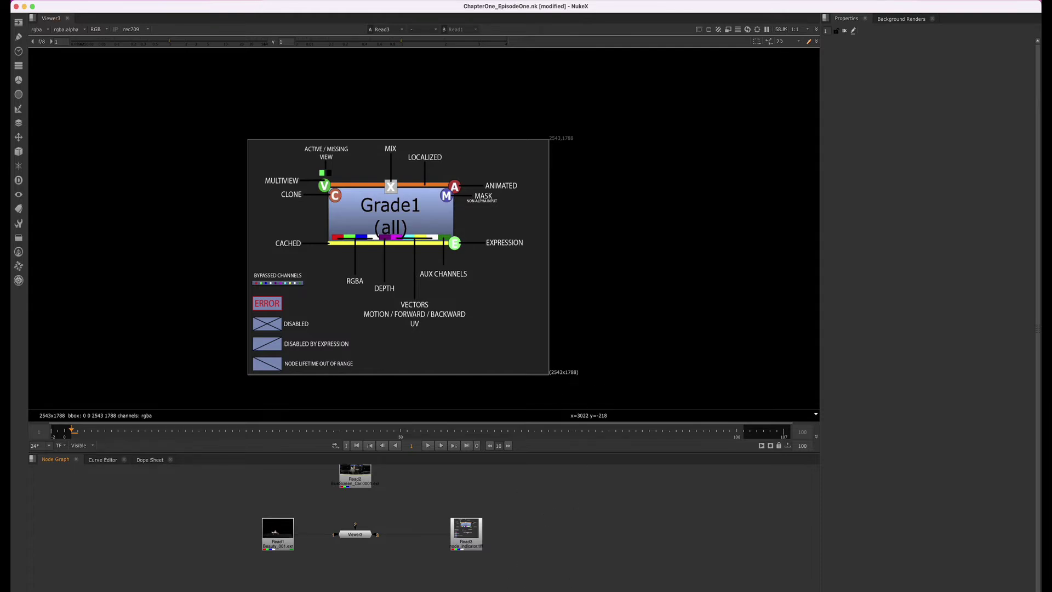
pyautogui.press('s')
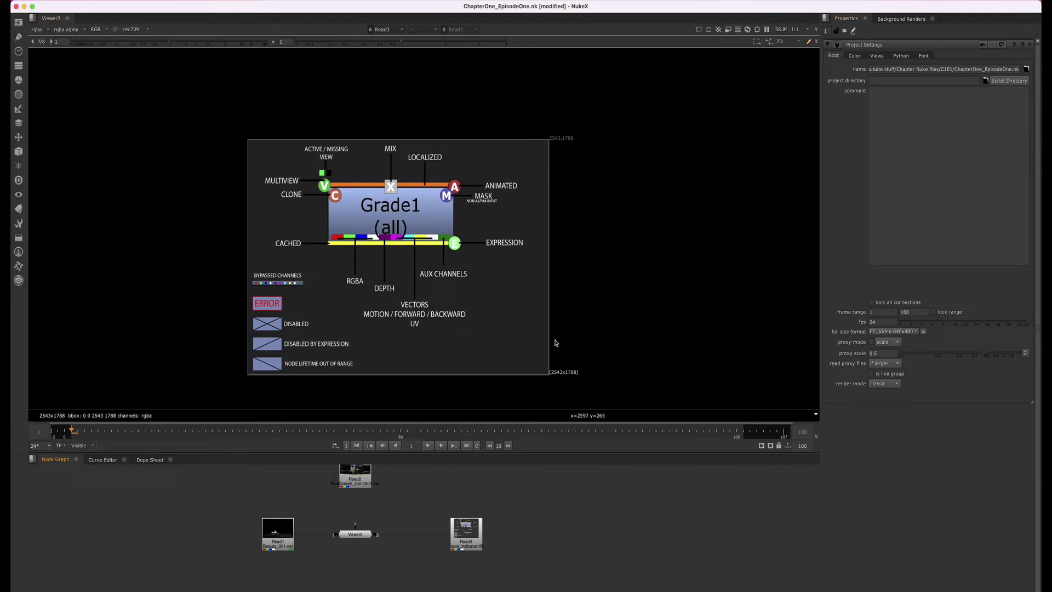
pyautogui.keyDown('shift'); pyautogui.keyDown('super'); pyautogui.moveTo(526, 361); pyautogui.dragTo(594, 389); pyautogui.keyUp('super'); pyautogui.keyUp('shift')
pyautogui.keyDown('super'); pyautogui.rightClick(591, 383); pyautogui.keyUp('super')
pyautogui.scroll(-1, 379, 557)
pyautogui.moveTo(399, 558); pyautogui.dragTo(408, 570, button='middle')
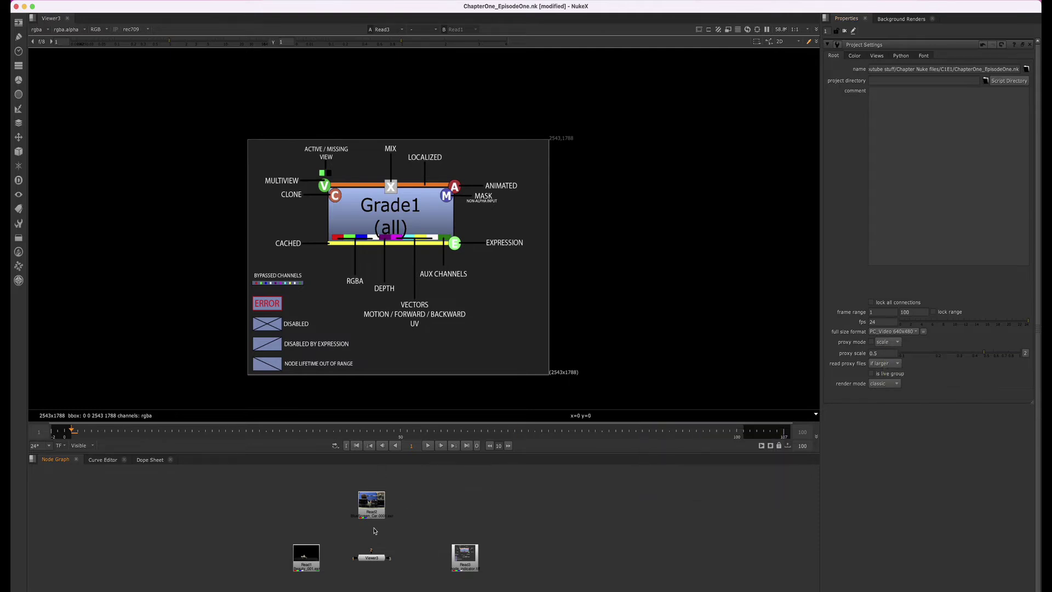
pyautogui.scroll(-1, 375, 545)
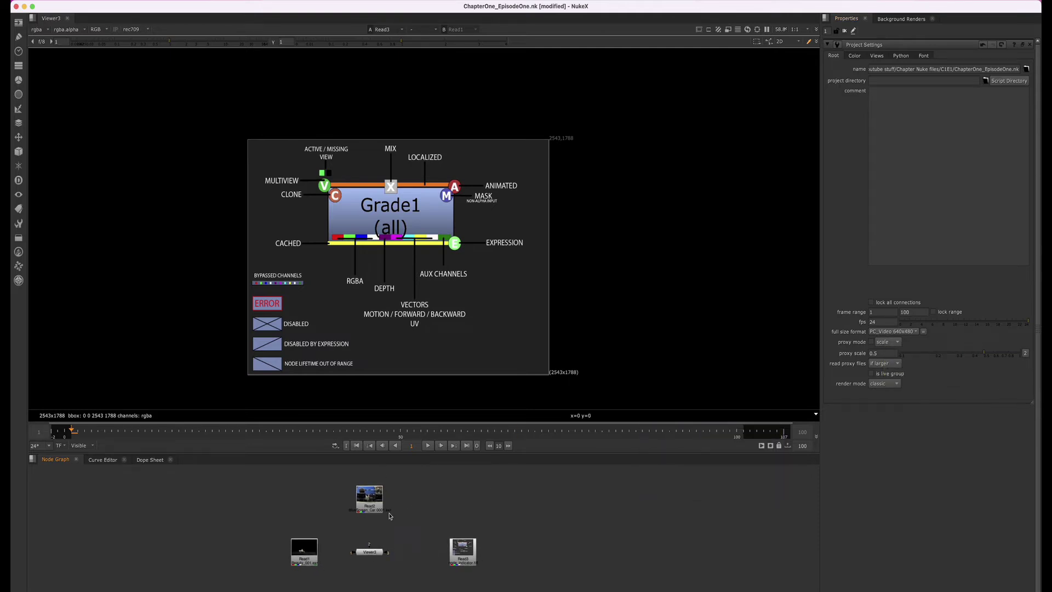
pyautogui.keyDown('ctrl'); pyautogui.moveTo(534, 366); pyautogui.dragTo(588, 382); pyautogui.keyUp('ctrl')
# - View Read1, Read2 and Read3 in turn through viewer inputs 1, 2 and 3, and return to Read2's bluescreen car footage
pyautogui.click(459, 558)
pyautogui.click(302, 563)
pyautogui.press('1')
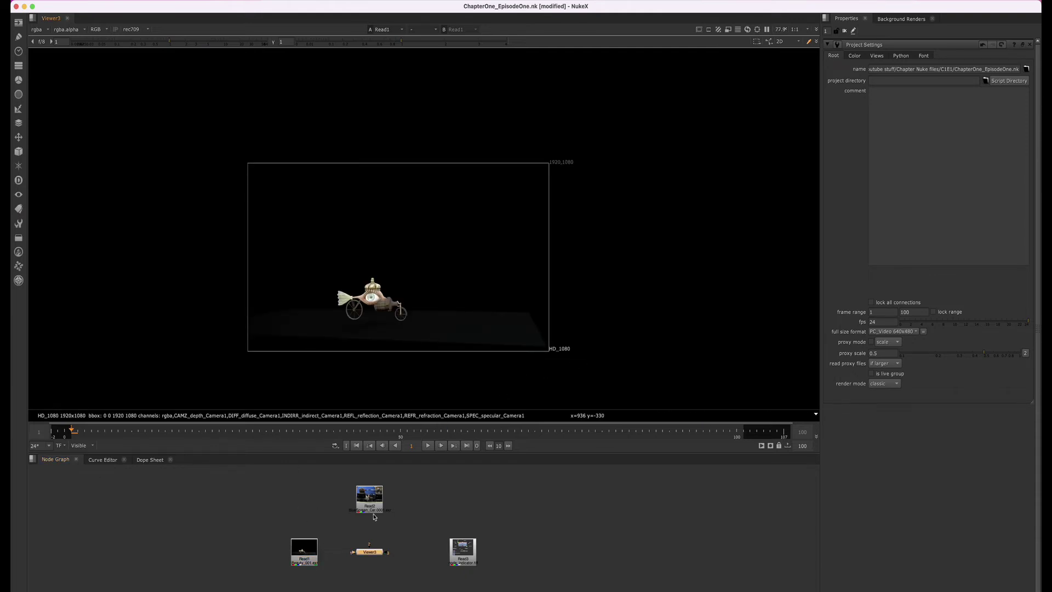
pyautogui.click(369, 496)
pyautogui.press('2')
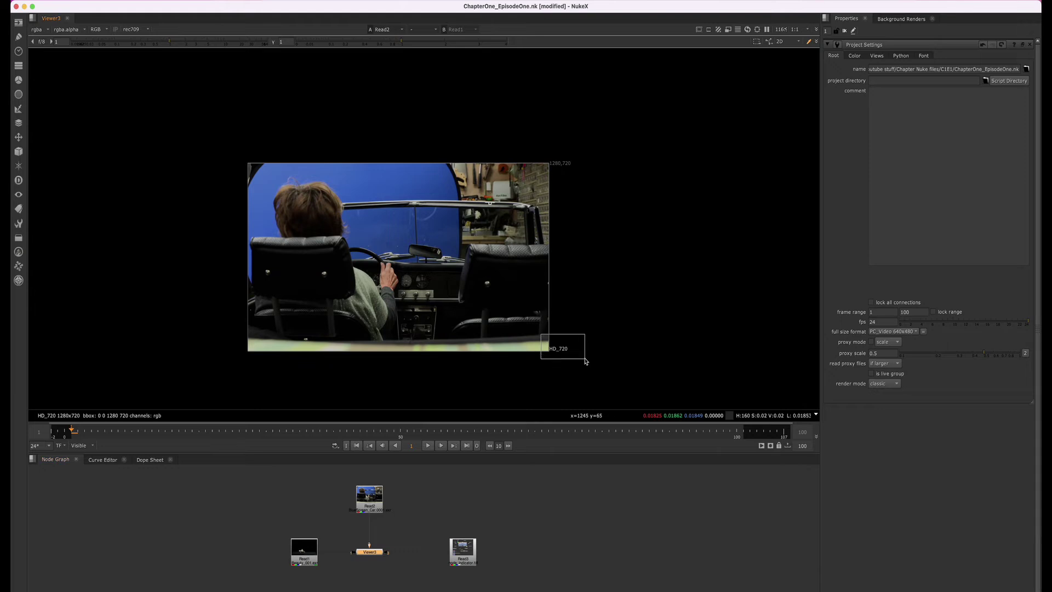
pyautogui.click(460, 552)
pyautogui.press('3')
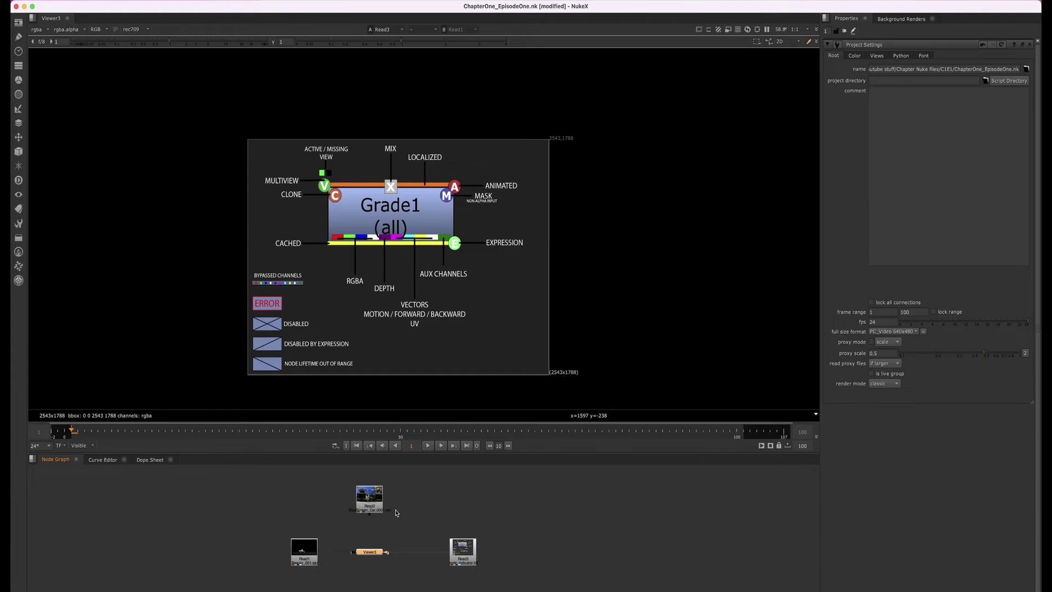
pyautogui.press('2')
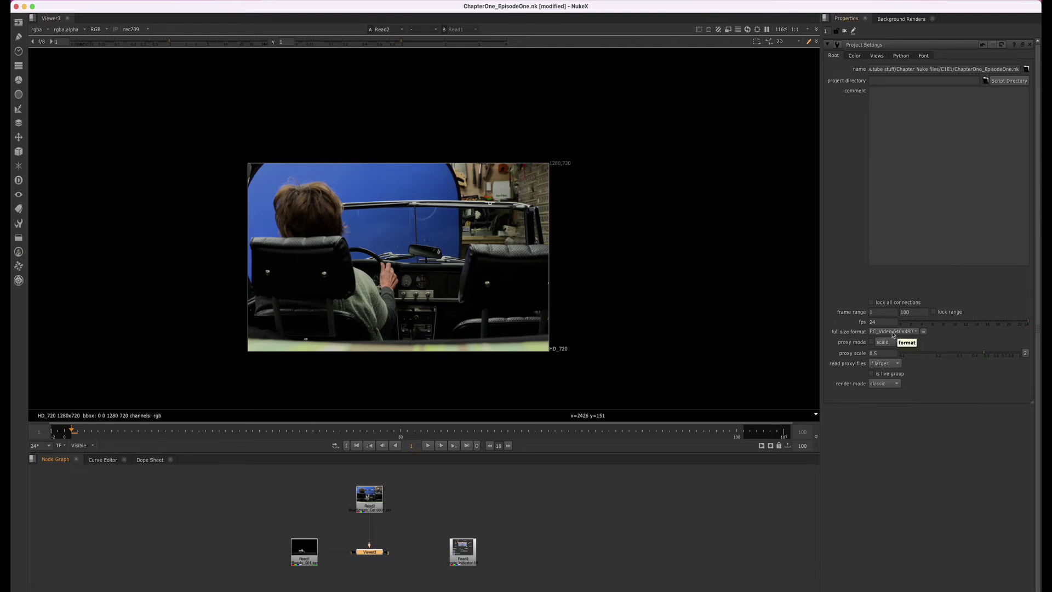
# - Examine the layers the viewer can display, including the other layers, and check them against the three Read nodes
pyautogui.scroll(-1, 724, 404)
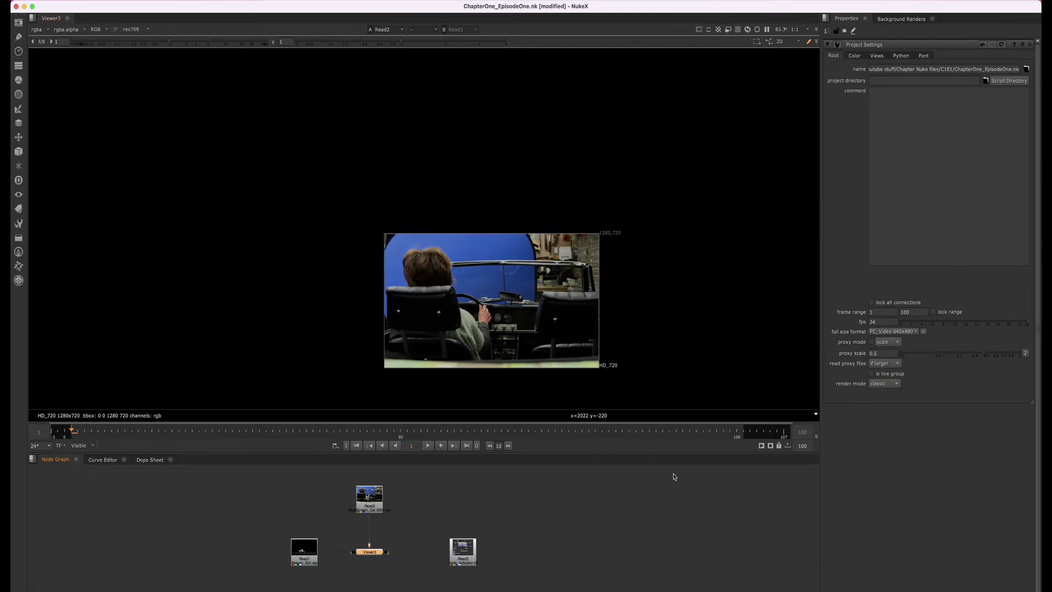
pyautogui.scroll(3, 542, 443)
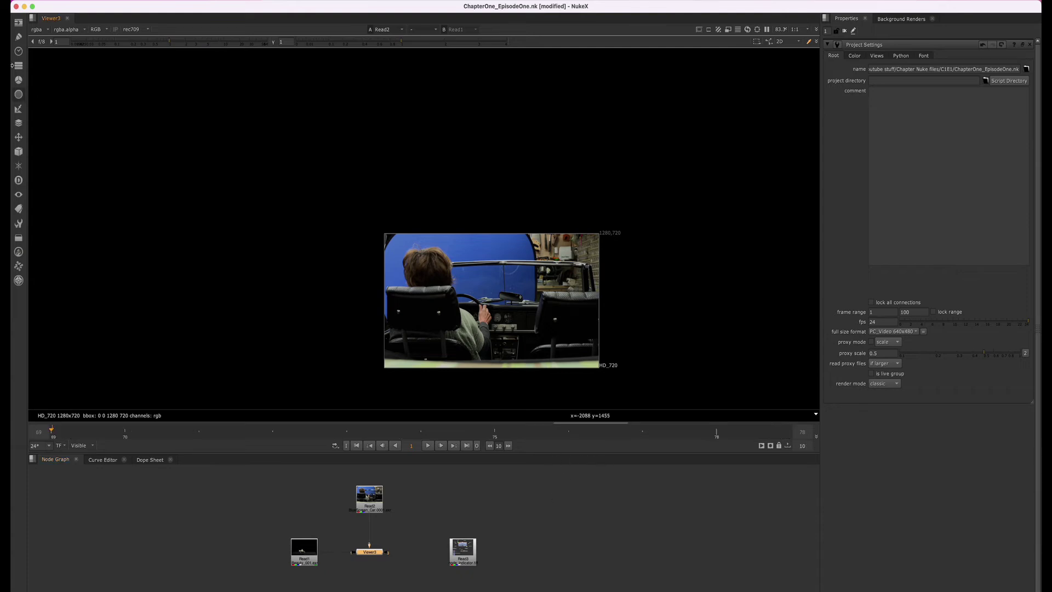
pyautogui.click(36, 29)
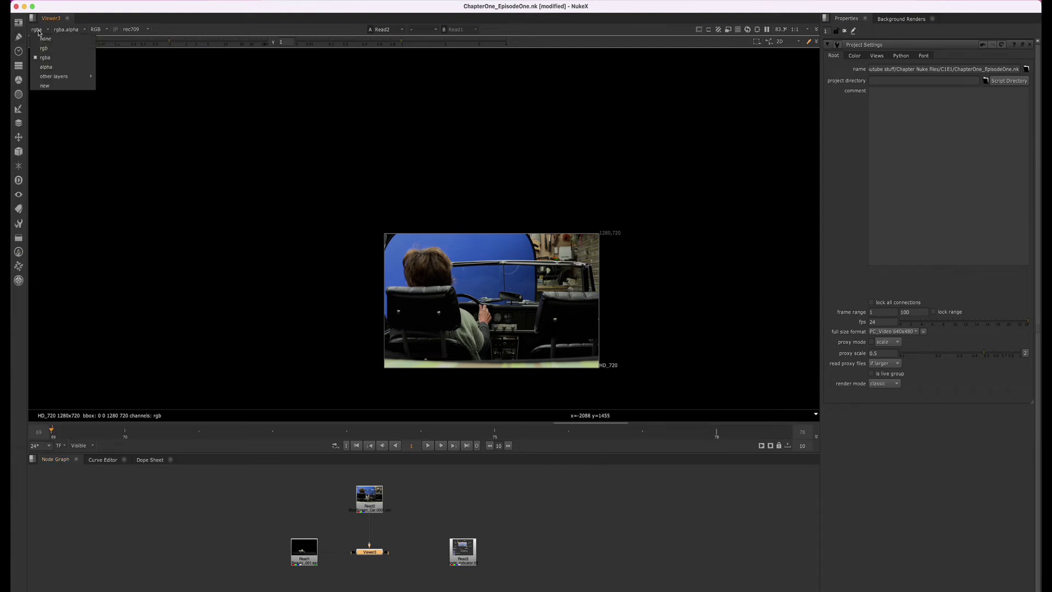
pyautogui.moveTo(61, 76)
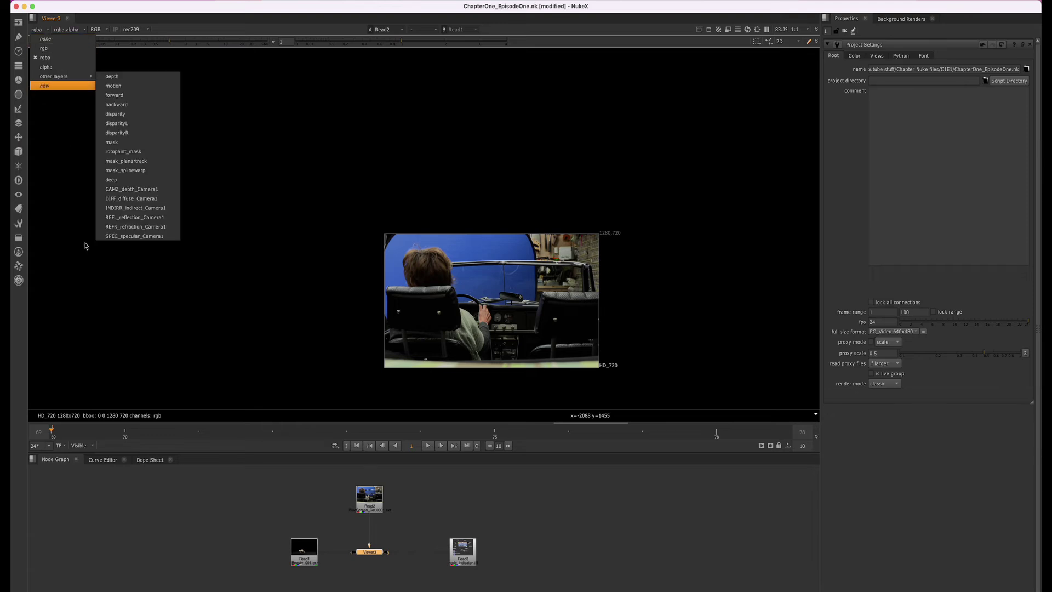
pyautogui.click(303, 550)
pyautogui.click(296, 557)
pyautogui.moveTo(296, 557); pyautogui.dragTo(298, 558)
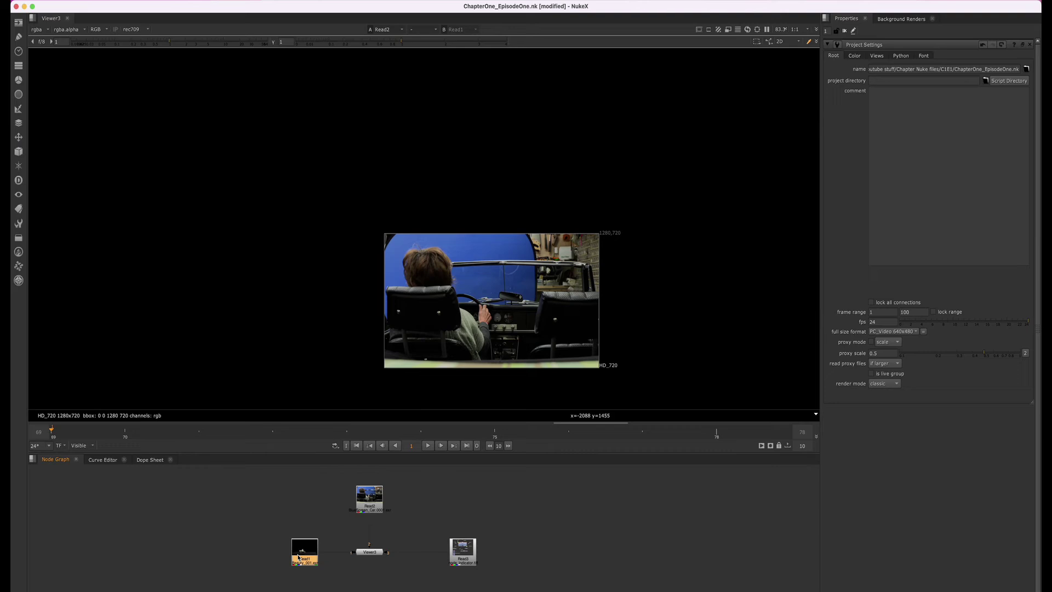
pyautogui.click(372, 502)
pyautogui.click(455, 544)
pyautogui.click(39, 33)
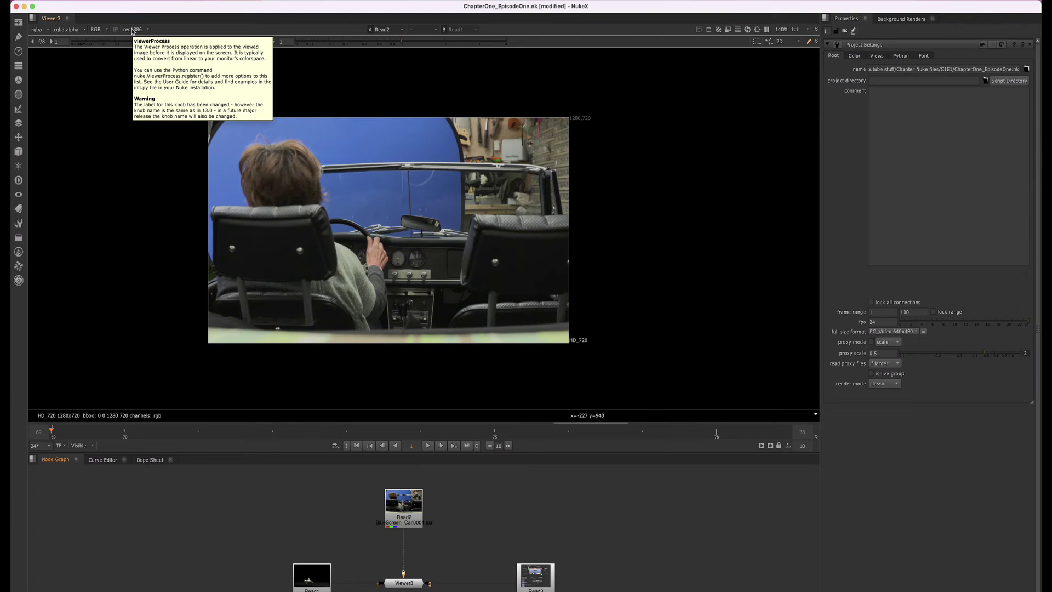
# - Compare the car footage under the sRGB, rec709 and rec1886 viewer processes
pyautogui.click(133, 30)
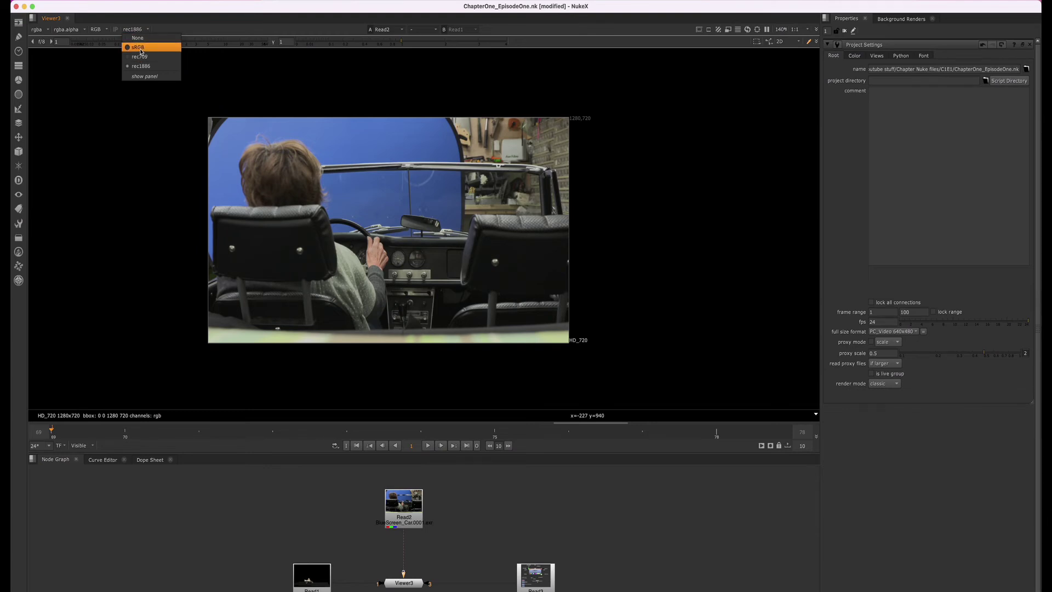
pyautogui.click(138, 47)
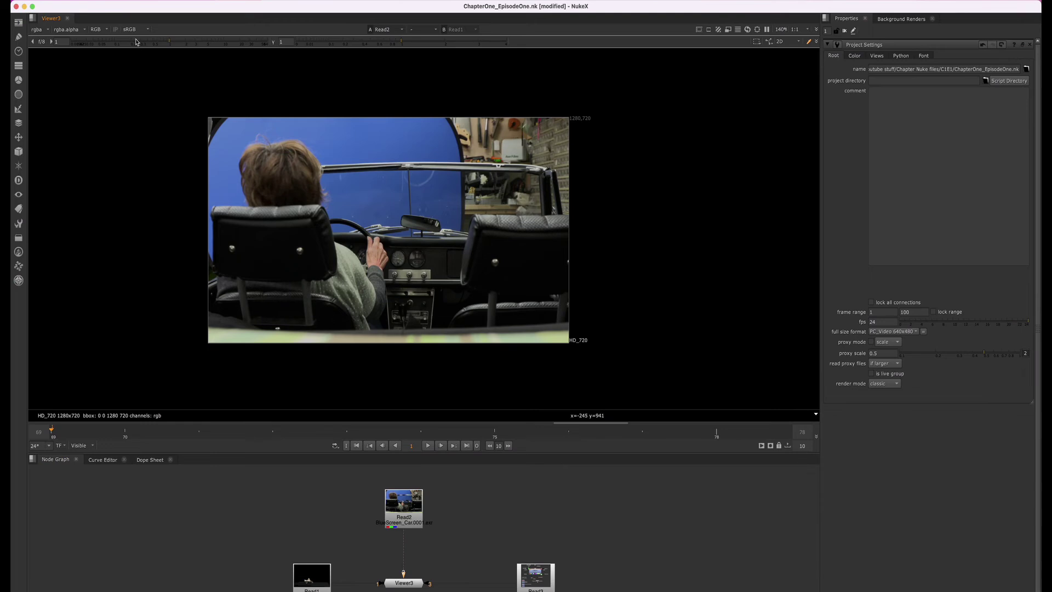
pyautogui.click(134, 30)
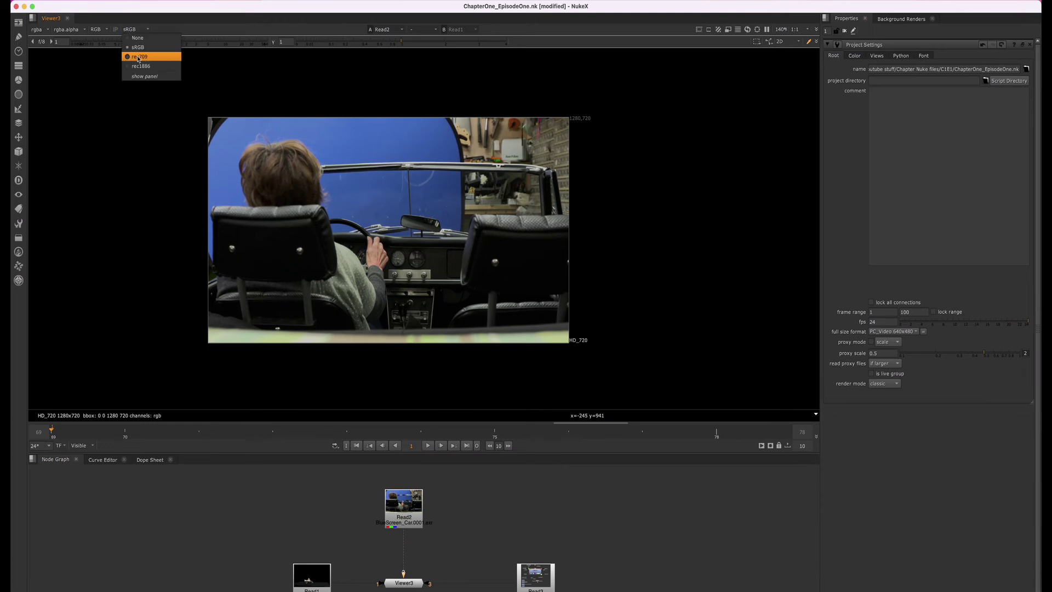
pyautogui.click(138, 57)
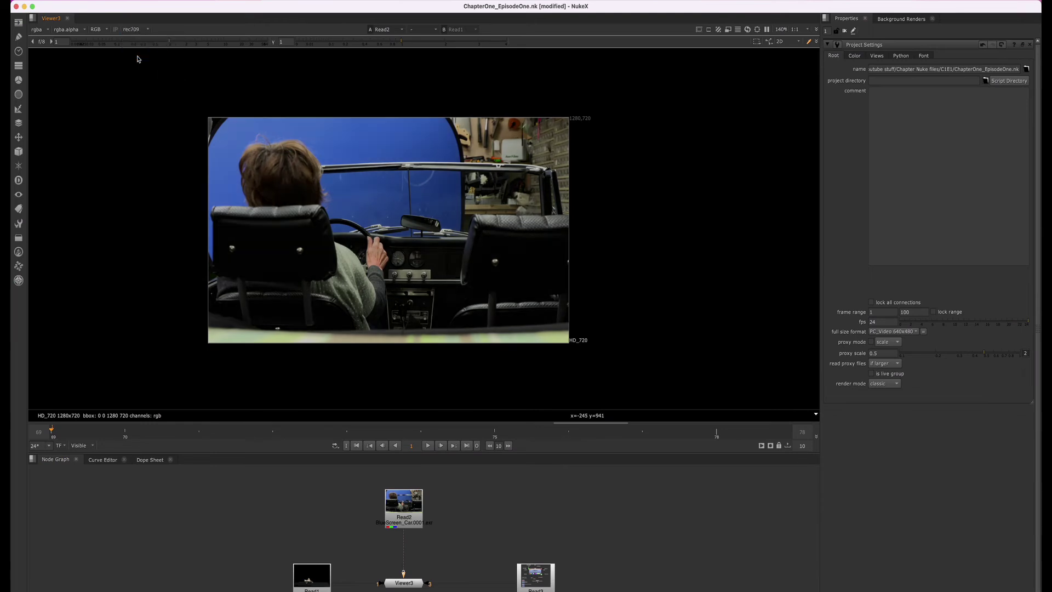
pyautogui.click(136, 30)
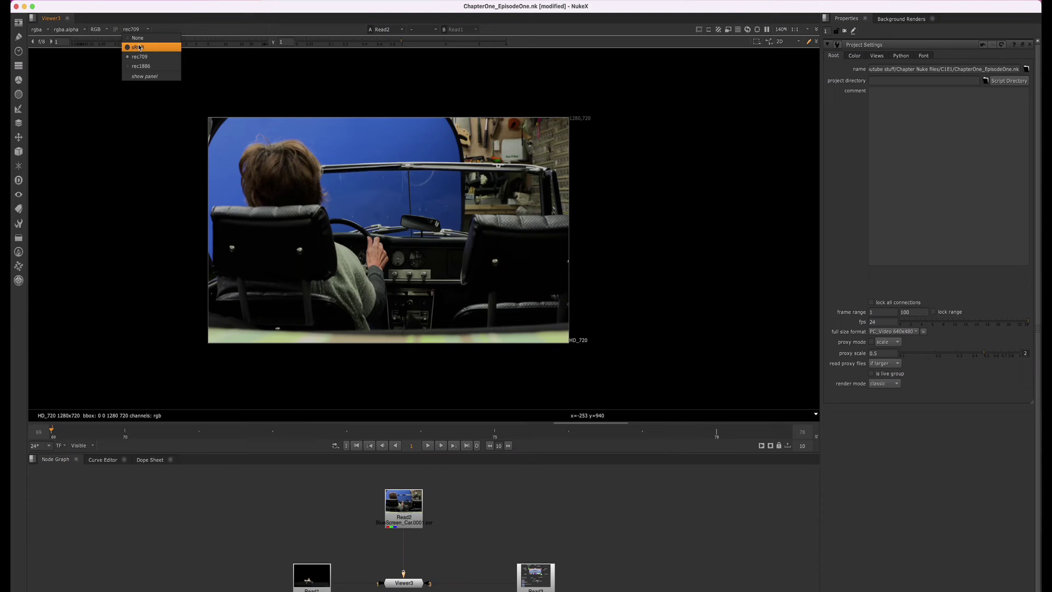
pyautogui.click(143, 67)
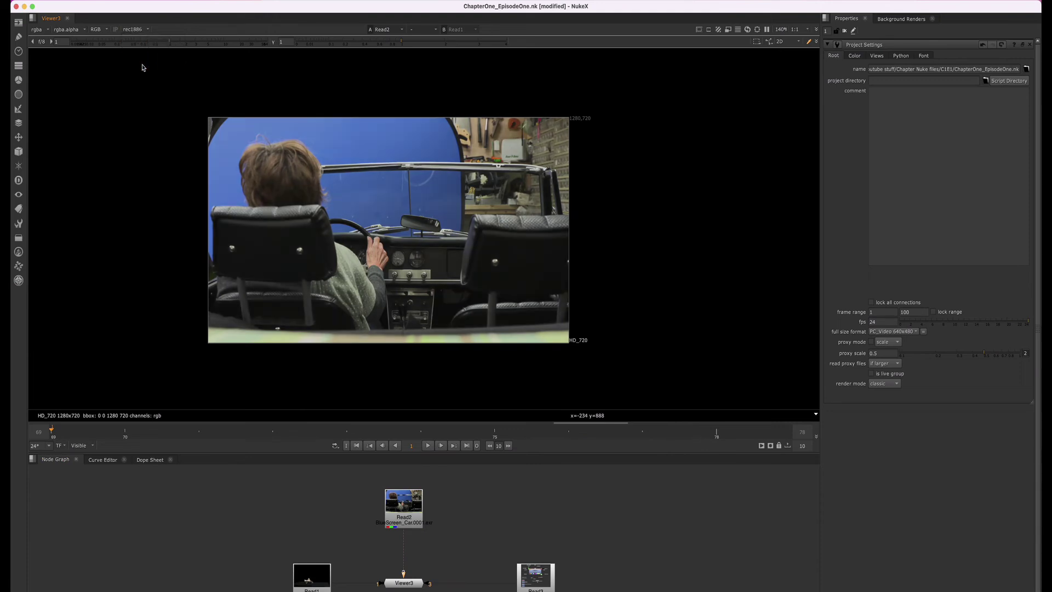
# - Alternate the viewer process between sRGB and rec709 to compare the footage, leaving it on rec709
pyautogui.click(135, 31)
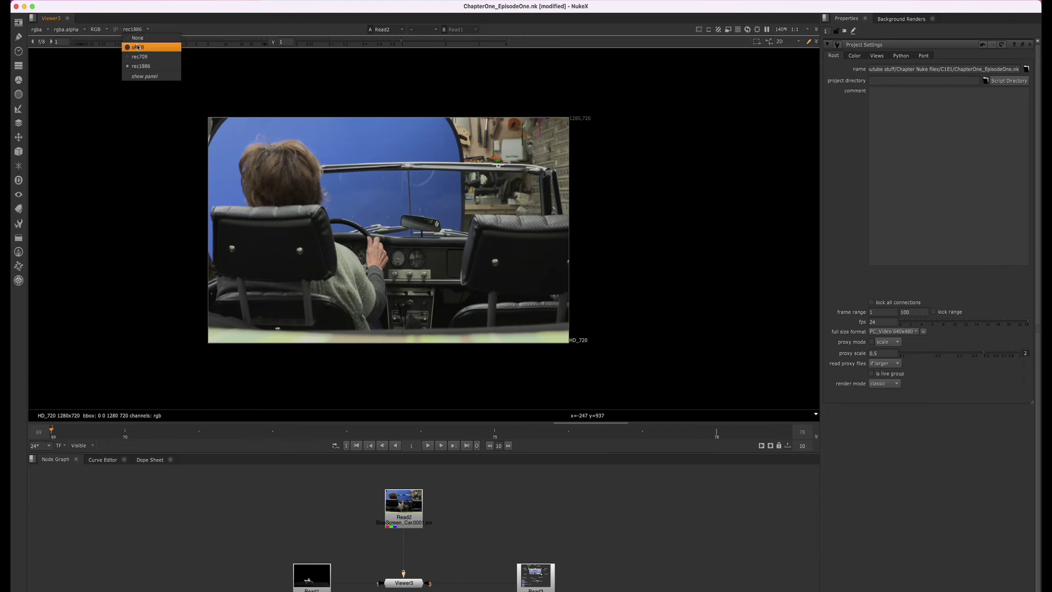
pyautogui.click(137, 48)
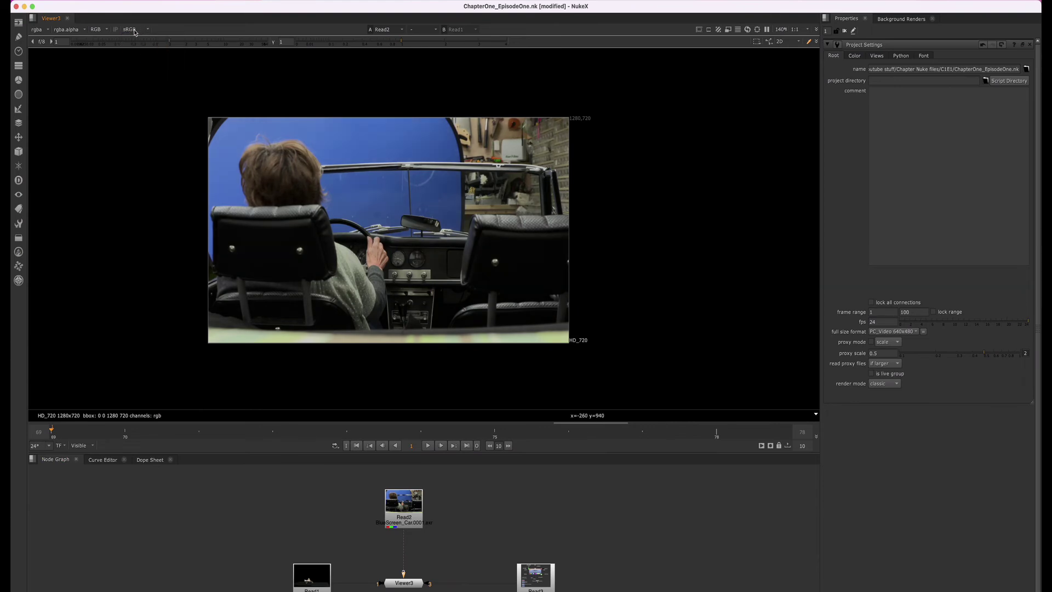
pyautogui.click(134, 31)
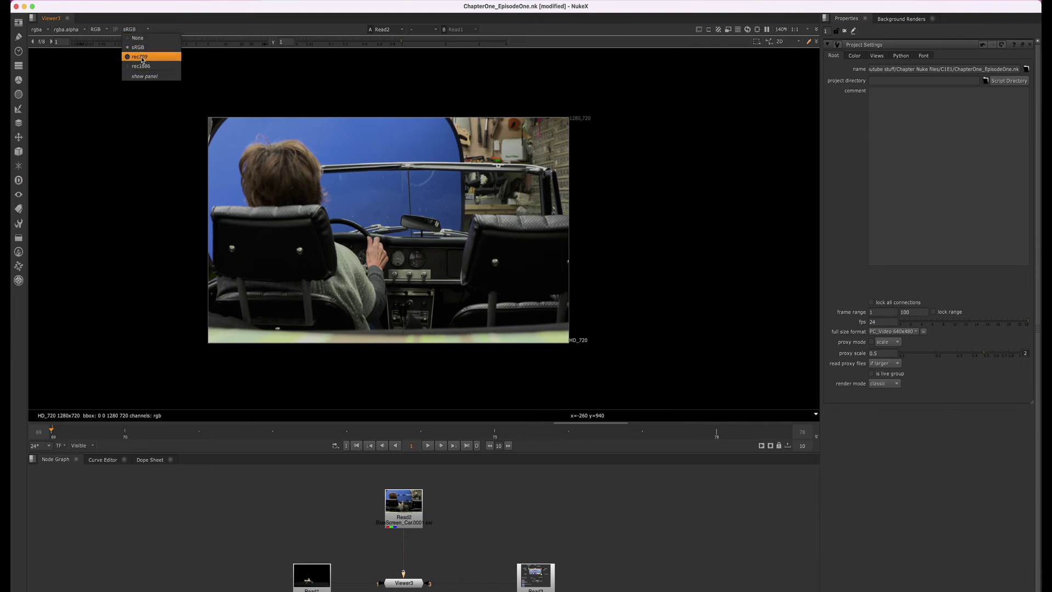
pyautogui.click(142, 57)
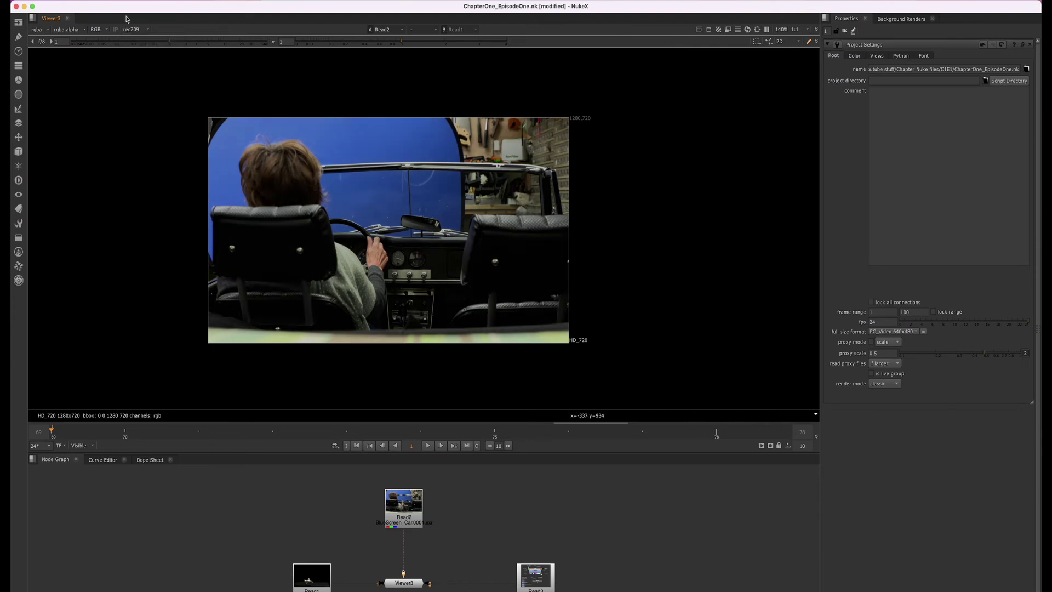
pyautogui.click(136, 31)
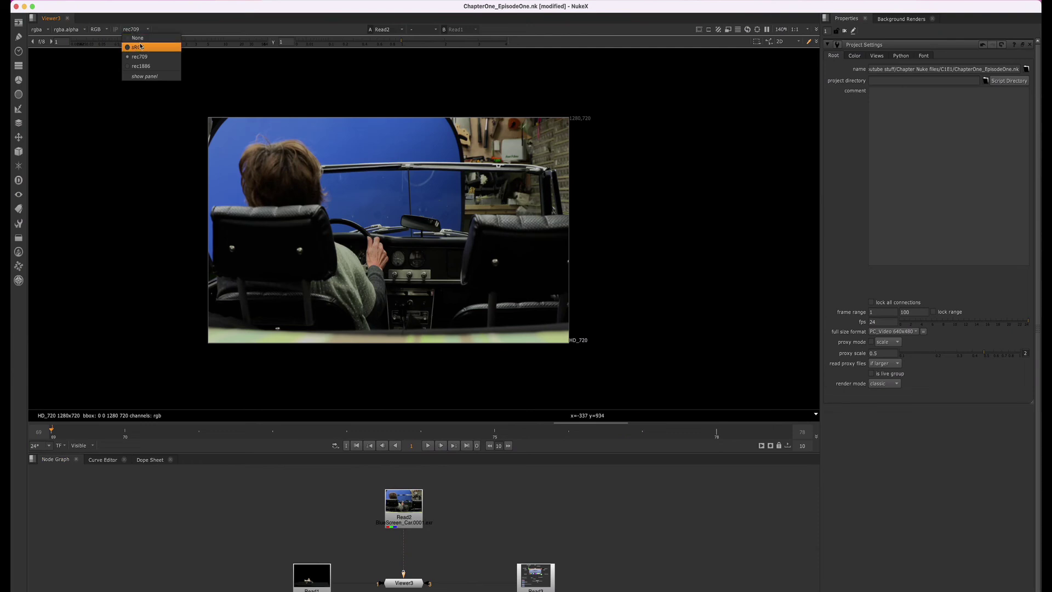
pyautogui.click(141, 47)
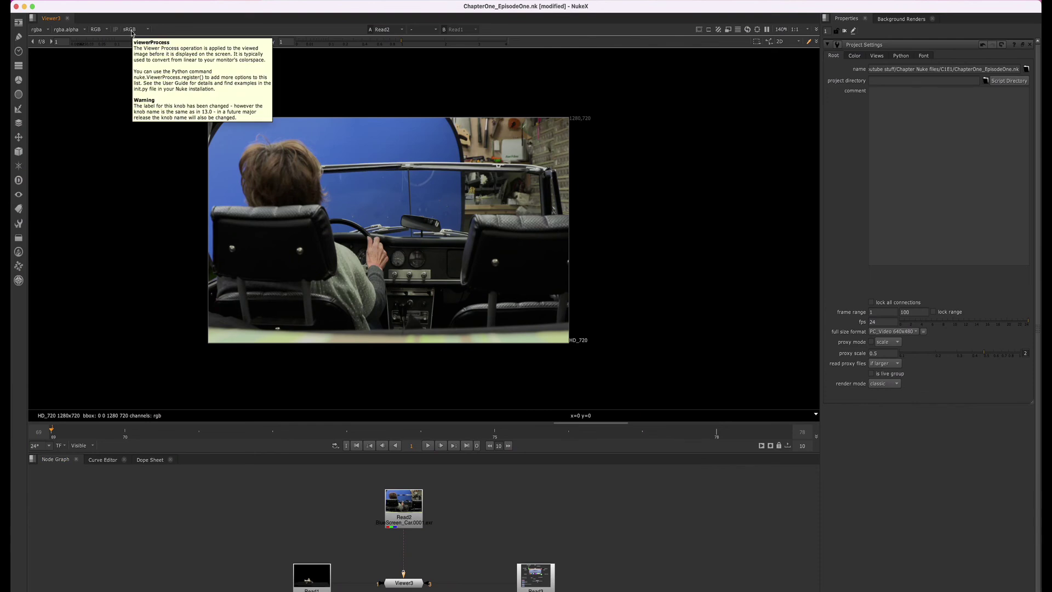
pyautogui.click(131, 31)
pyautogui.click(136, 55)
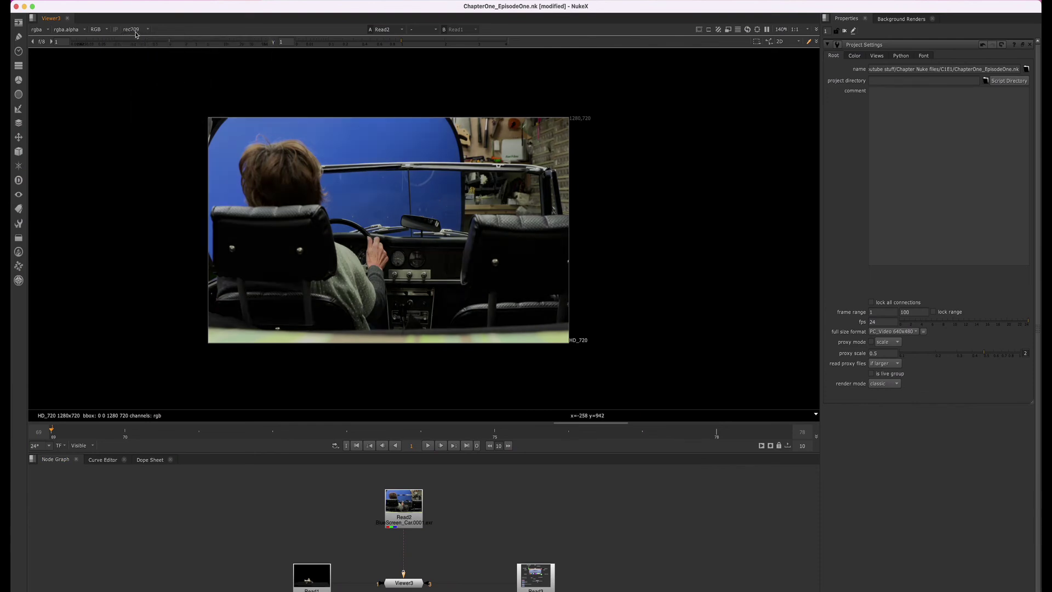
# - Switch to the browser and read the article on choosing a video color space, covering sRGB, Rec. 709, DCI P3 and Rec. 2020
pyautogui.press('super+Tab')
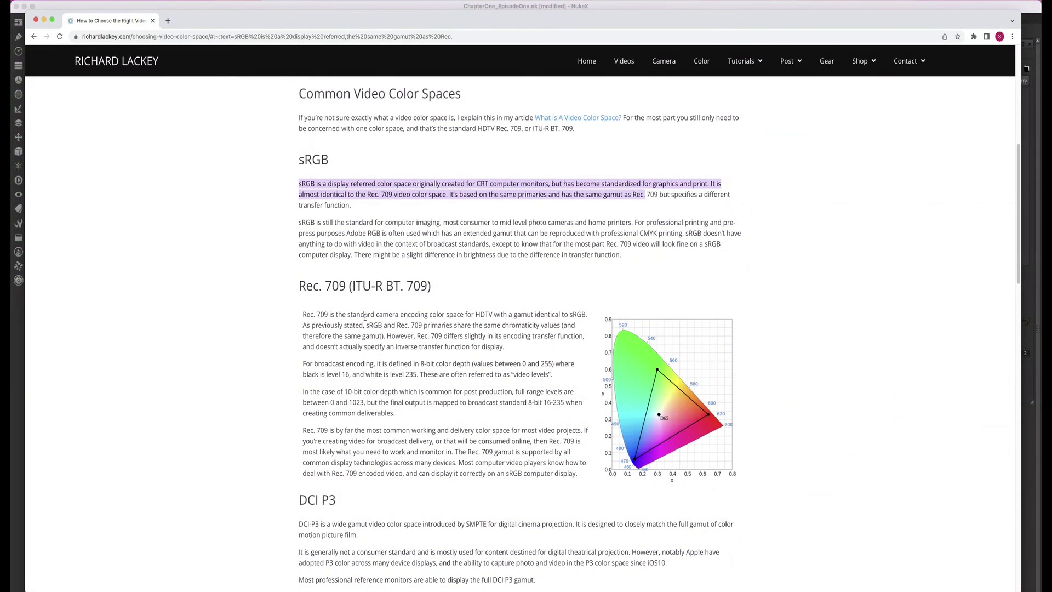
pyautogui.scroll(-10, 362, 341)
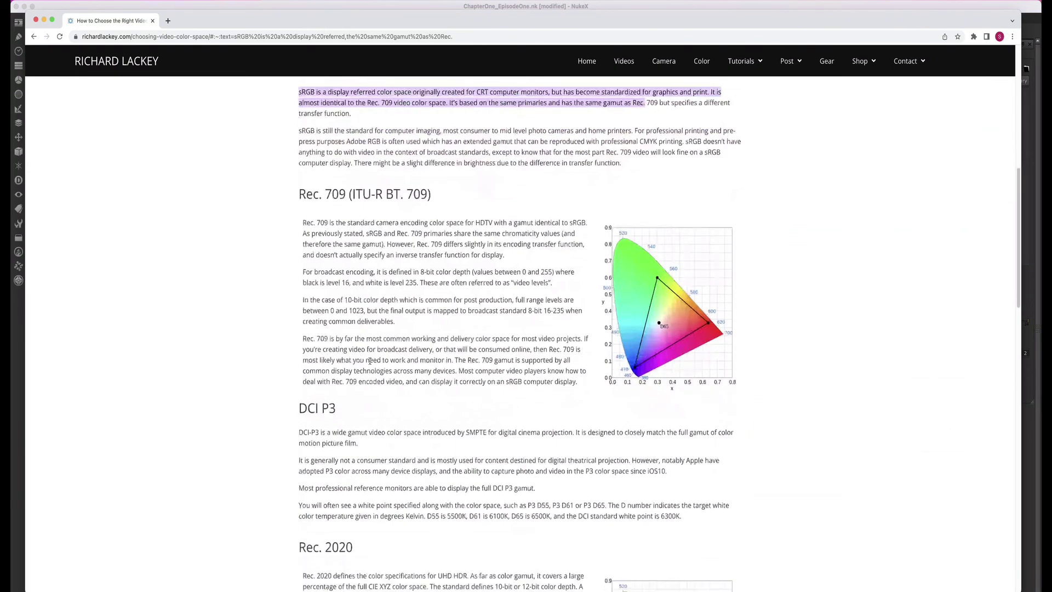
pyautogui.scroll(10, 376, 368)
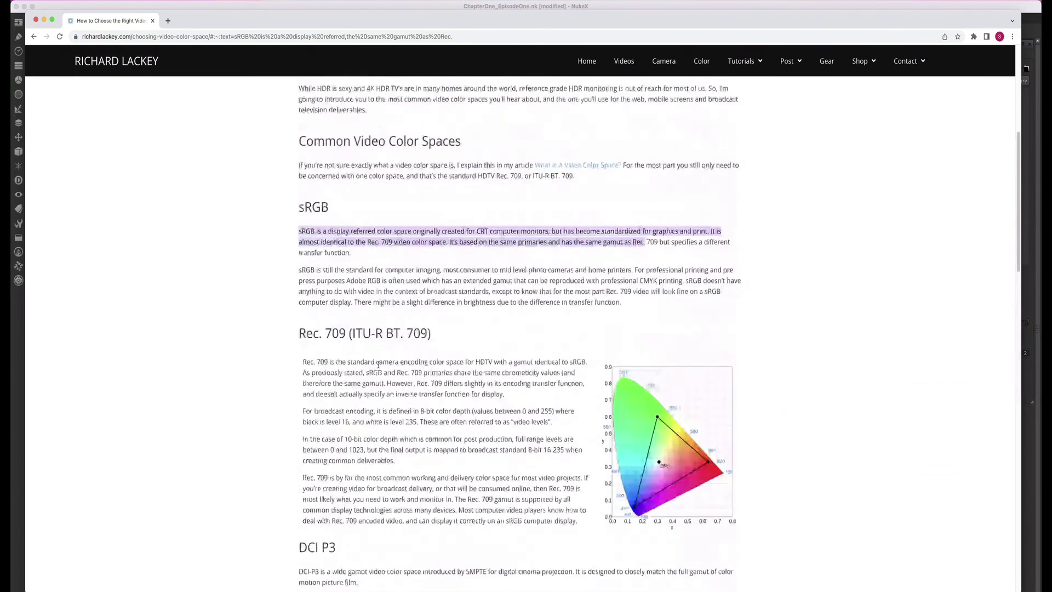
pyautogui.scroll(-10, 381, 368)
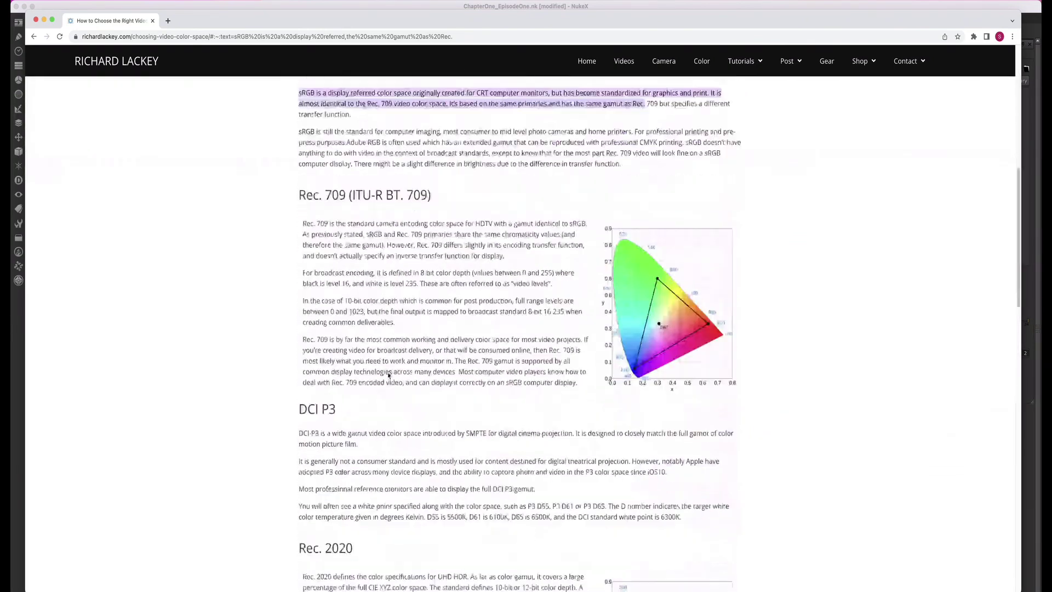
pyautogui.scroll(-5, 412, 425)
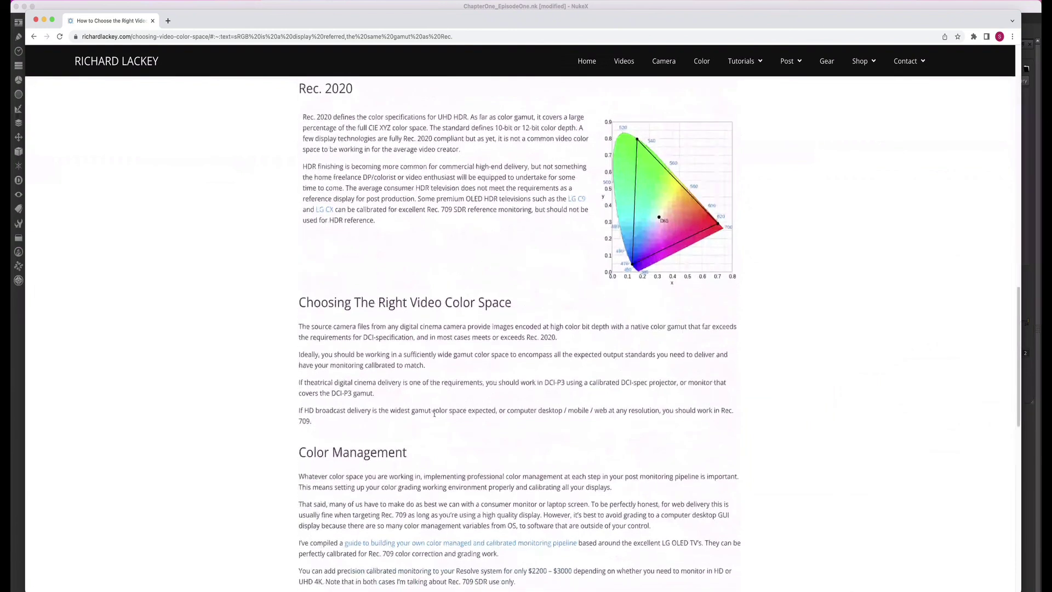
pyautogui.scroll(-2, 433, 416)
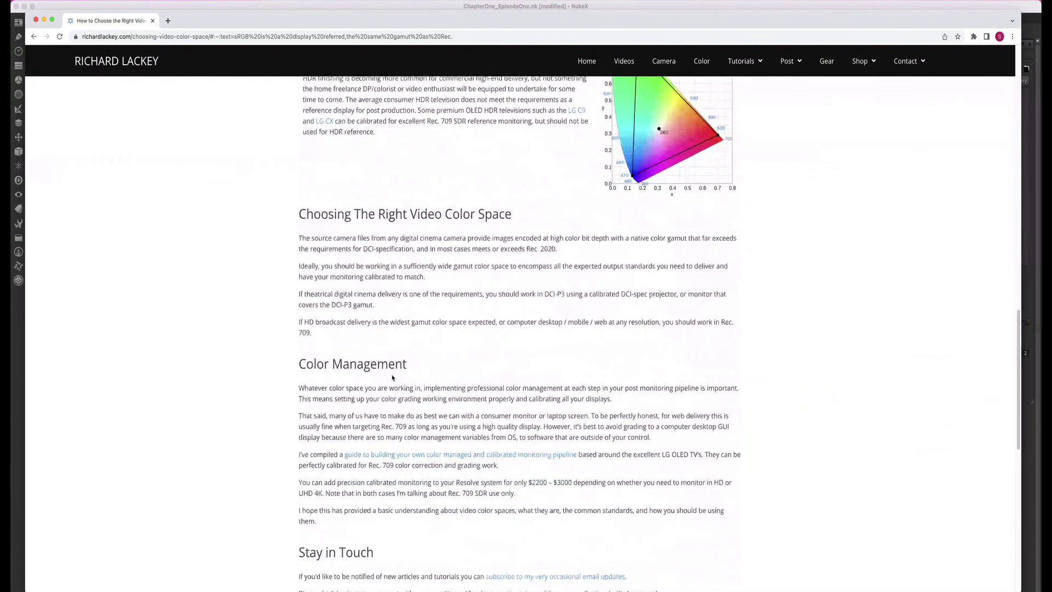
pyautogui.scroll(-1, 393, 377)
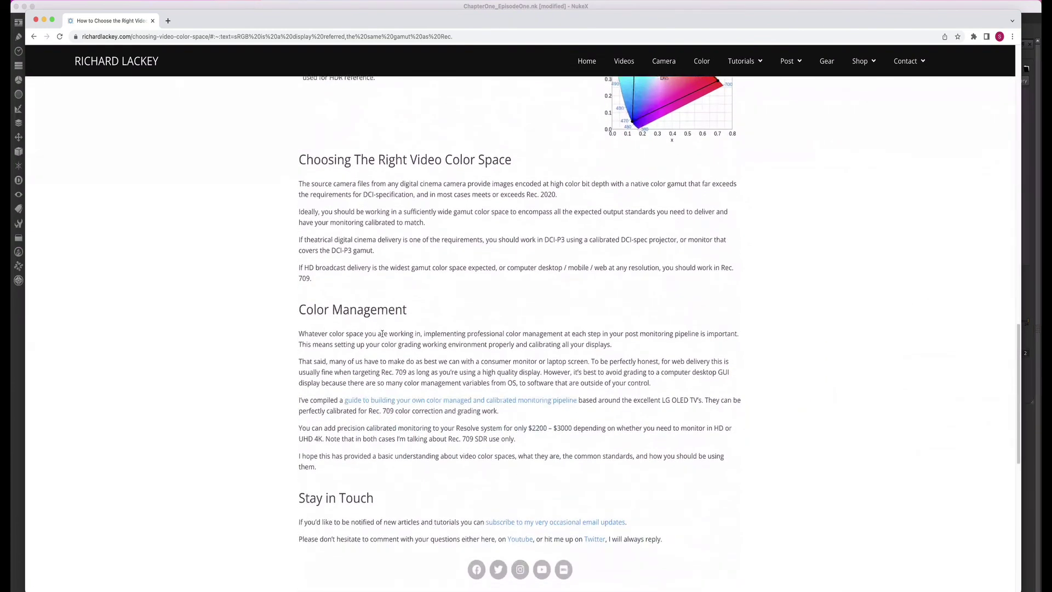
pyautogui.scroll(10, 382, 334)
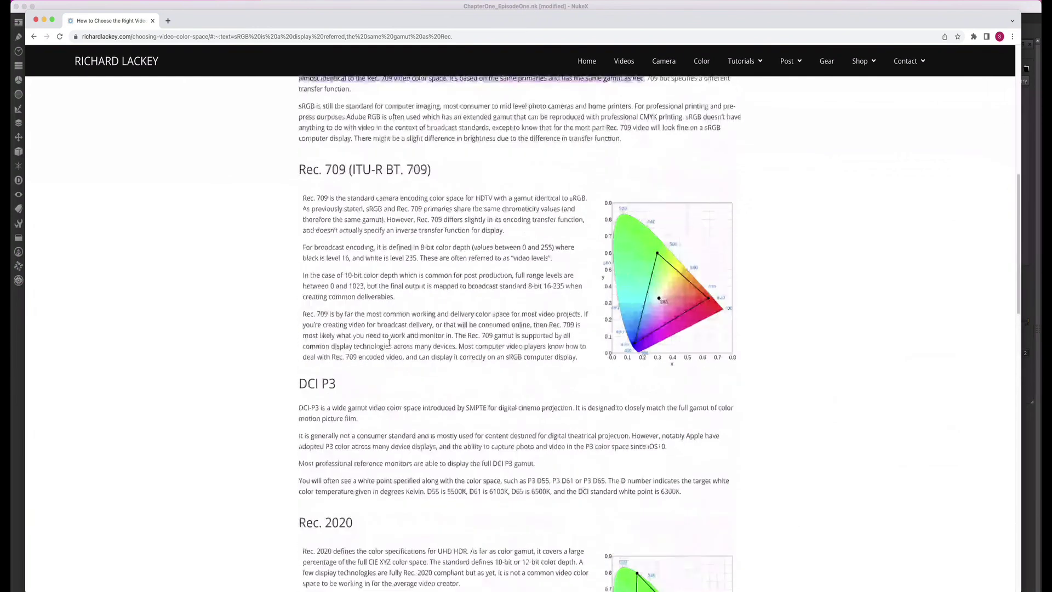
pyautogui.scroll(3, 389, 342)
pyautogui.scroll(3, 390, 301)
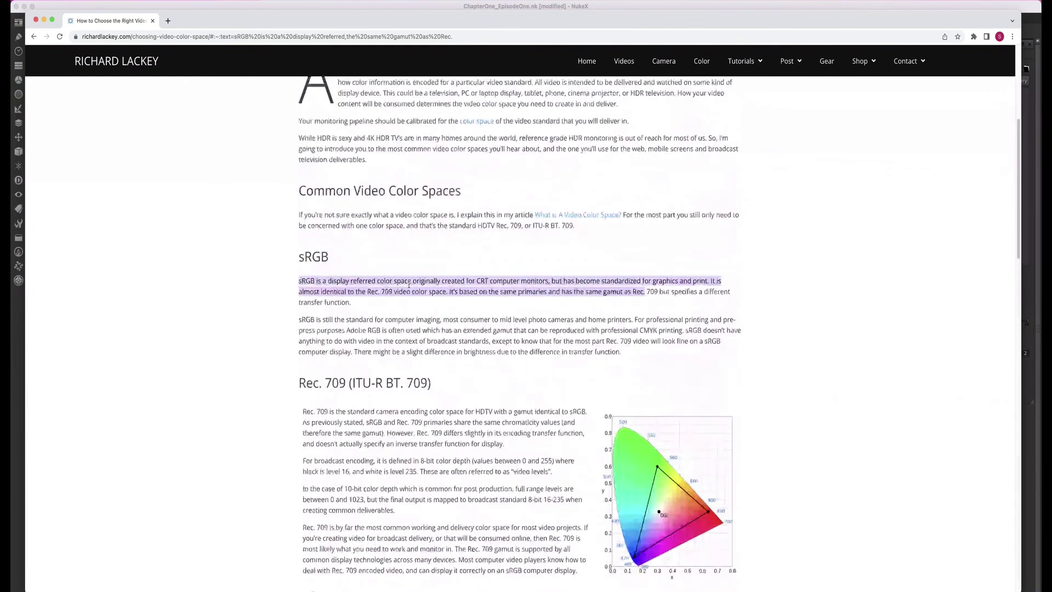